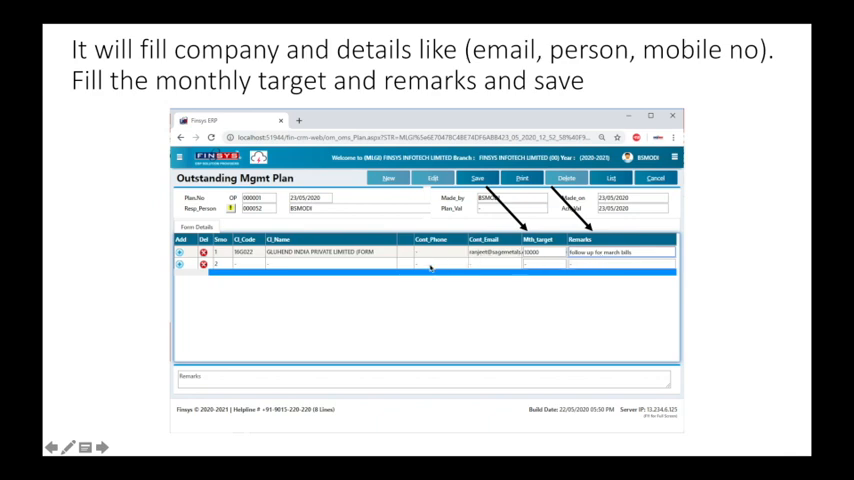
Advance past the Outstanding Mgmt Plan slides to the OMS Activity > OMS Followup menu
{"action": "left_click", "coordinate": [338, 294]}
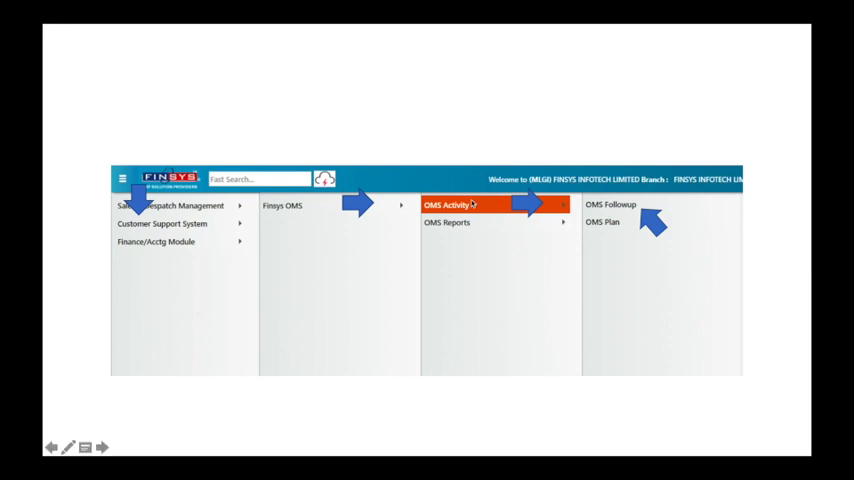
Start a new Outstanding Followup, pick GLUHEND INDIA in Select Party, and let details and Tot_OS auto-fill
{"action": "left_click", "coordinate": [472, 204]}
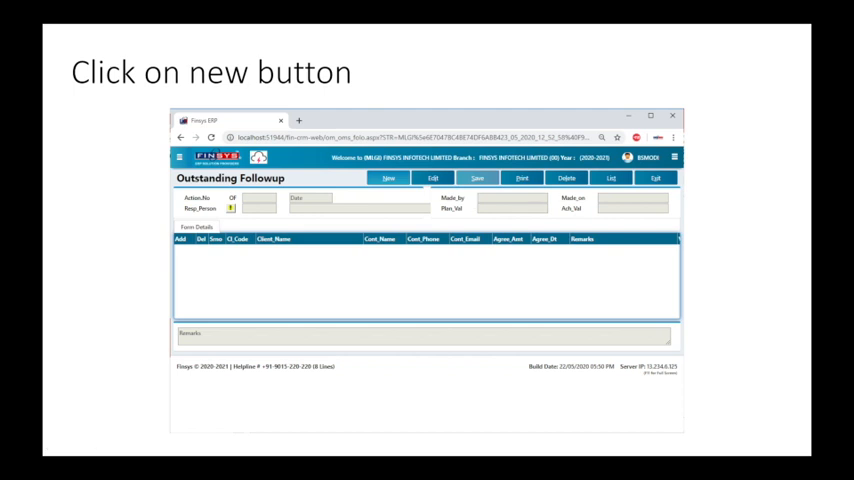
{"action": "key", "text": "Right"}
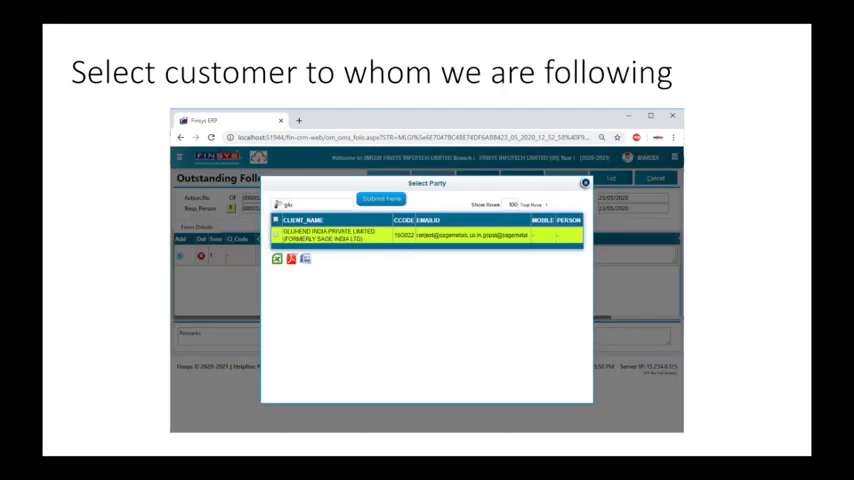
{"action": "key", "text": "Right"}
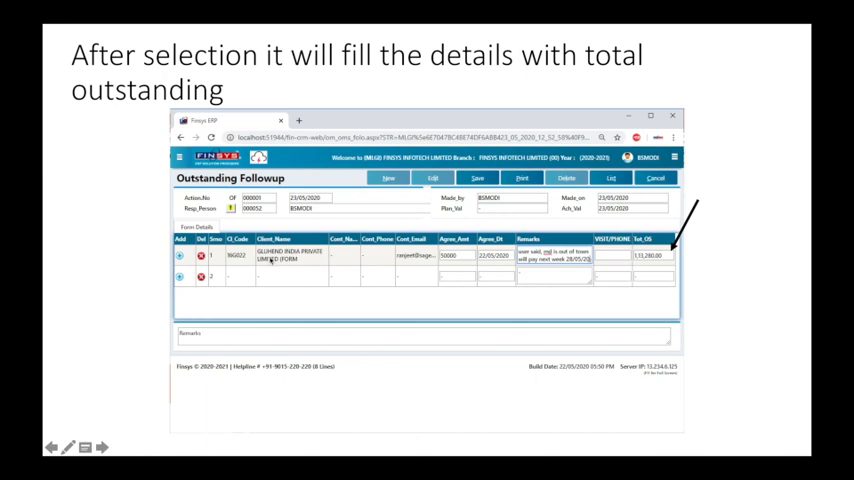
Show the remarks, agreed amount and date, the GLUHEND INDIA log list, then the OMS Reports menu
{"action": "key", "text": "Right"}
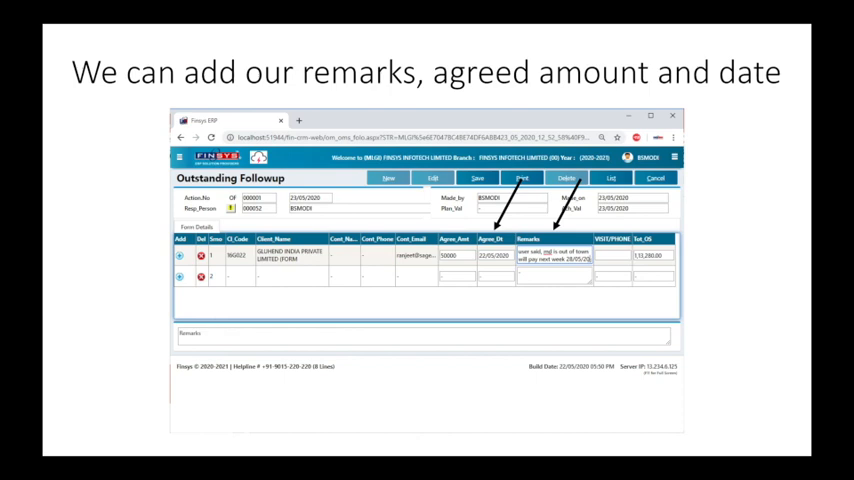
{"action": "key", "text": "Right"}
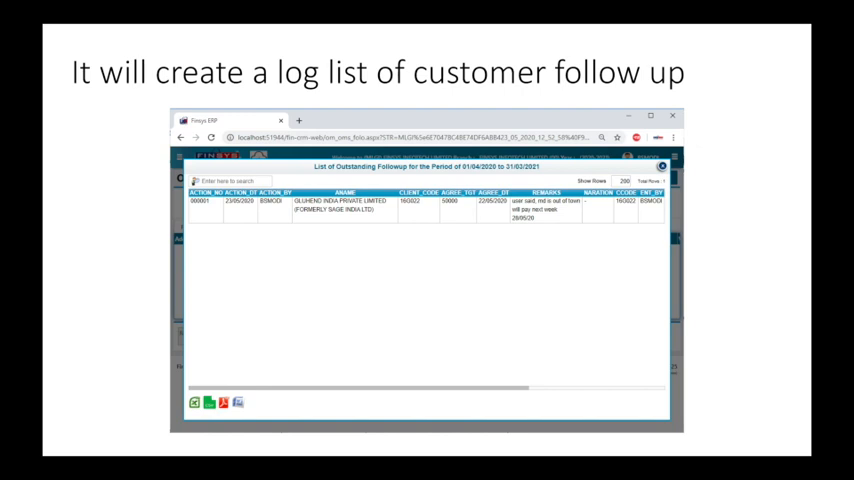
{"action": "key", "text": "Right"}
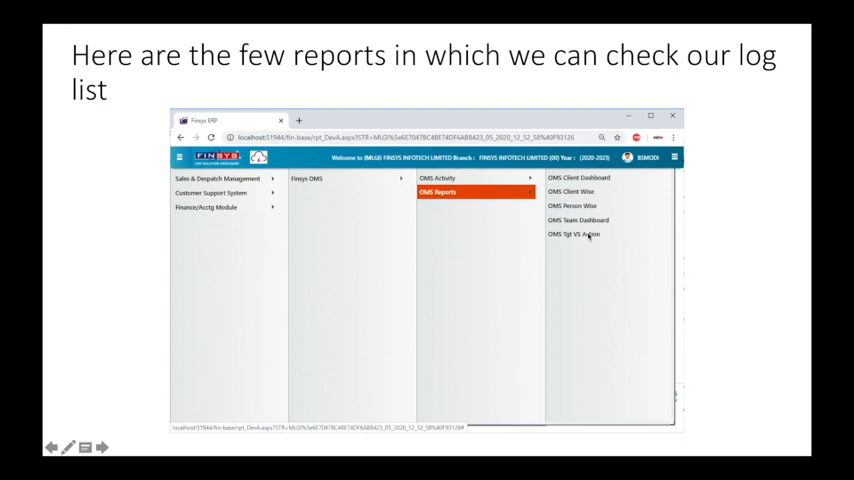
Show OMS Client Wise, OMS Person Wise and OMS Tgt VS Action reports with target 100000, agreed 50000, one follow-up
{"action": "key", "text": "Right"}
{"action": "key", "text": "Right"}
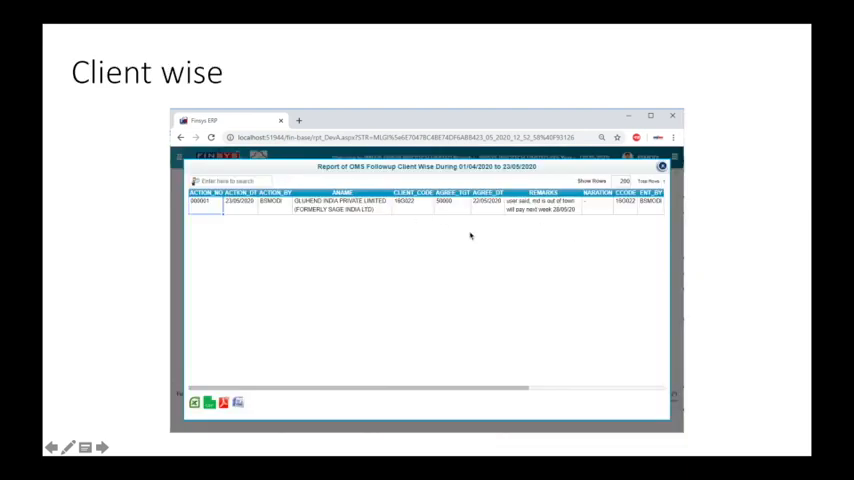
{"action": "key", "text": "Right"}
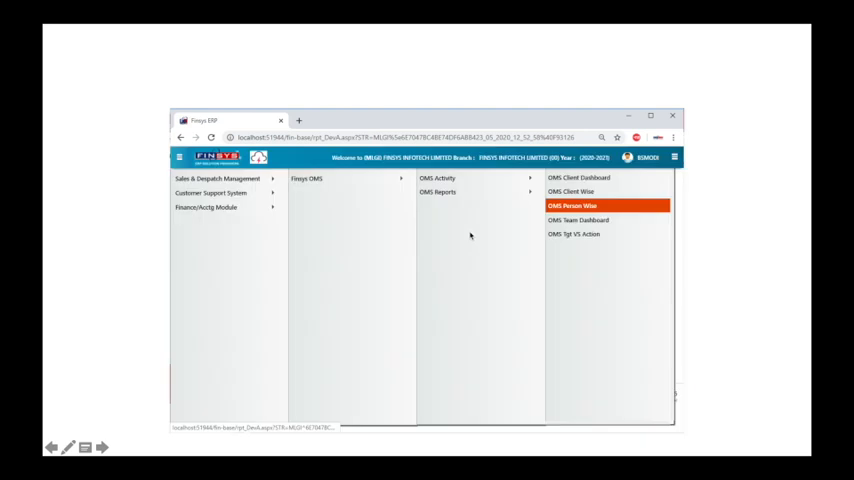
{"action": "key", "text": "Right"}
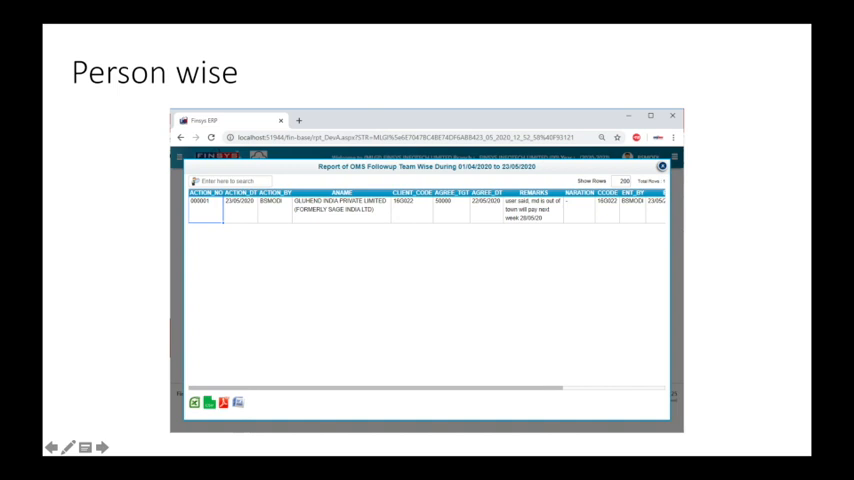
{"action": "key", "text": "Right"}
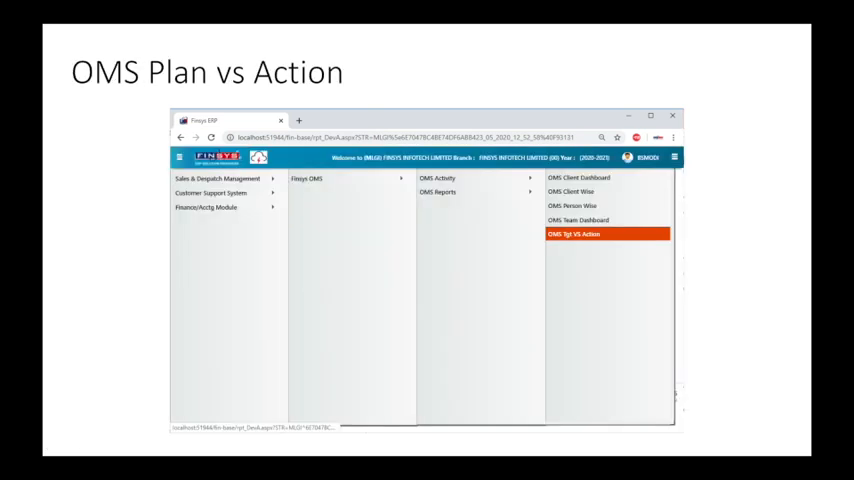
{"action": "key", "text": "Right"}
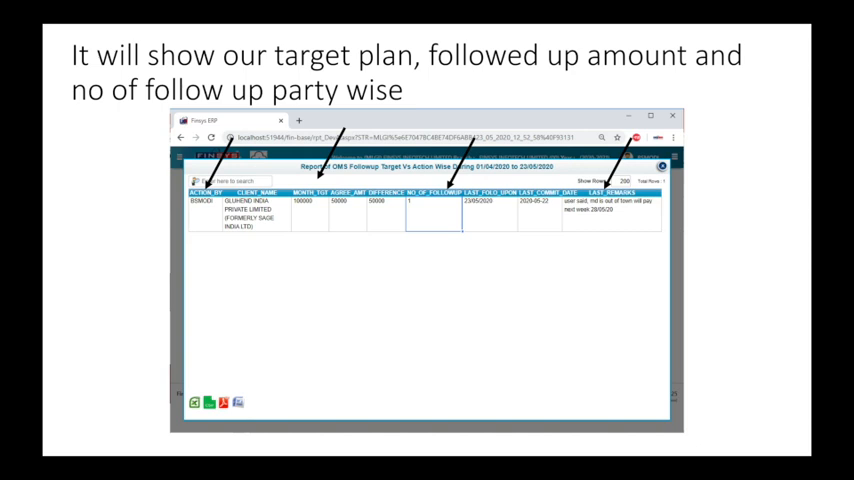